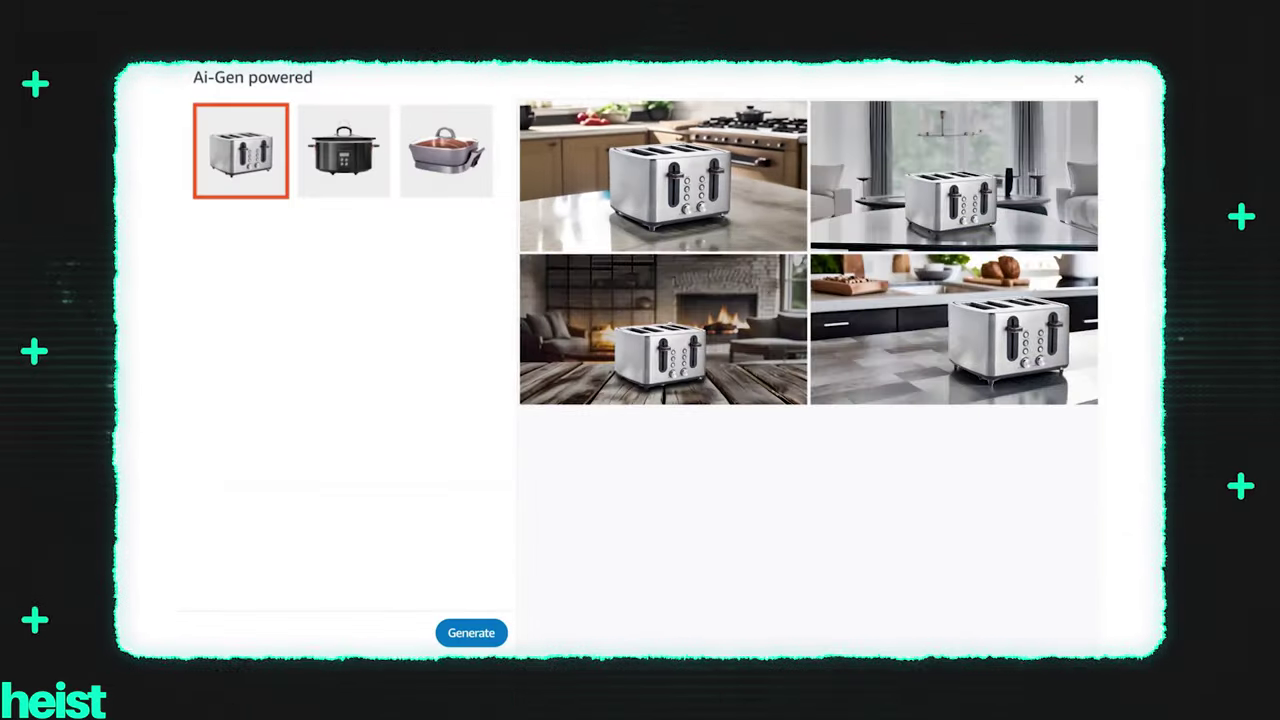
Step: Generate slow cooker images described as 'Product in a kitchen, used in meal preparation'
click(343, 150)
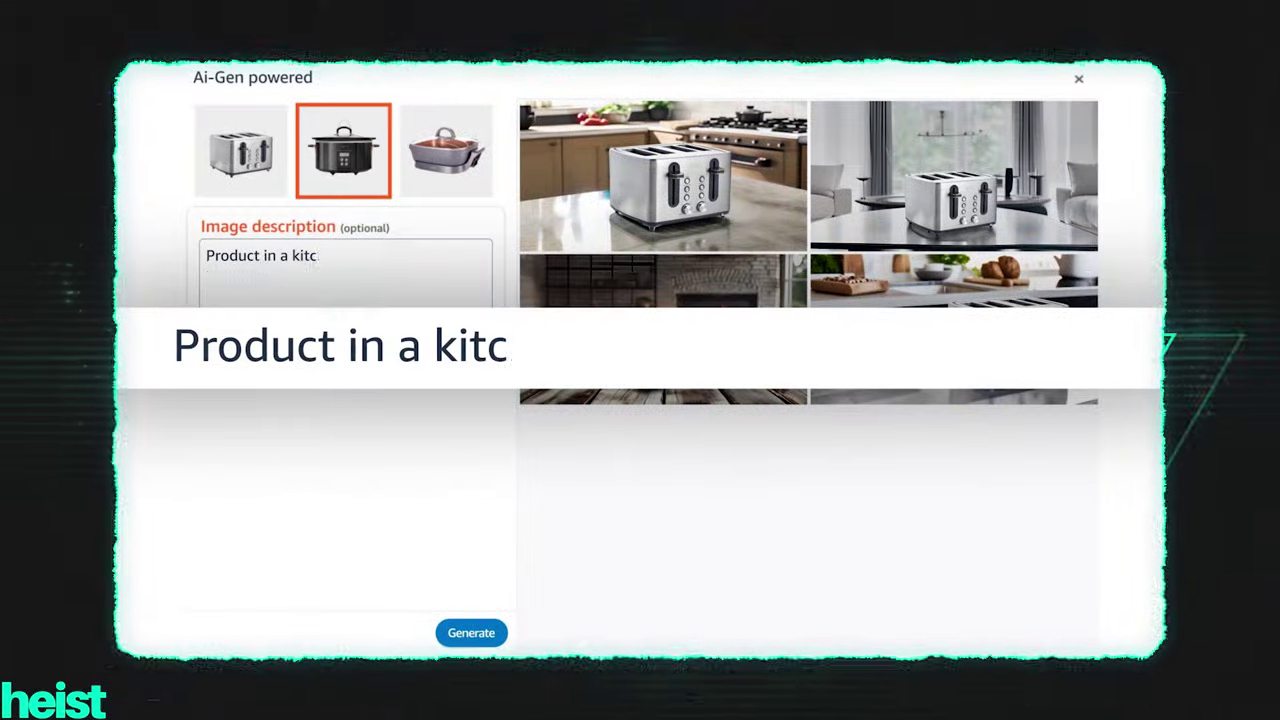
text(hen, used in meal preparation)
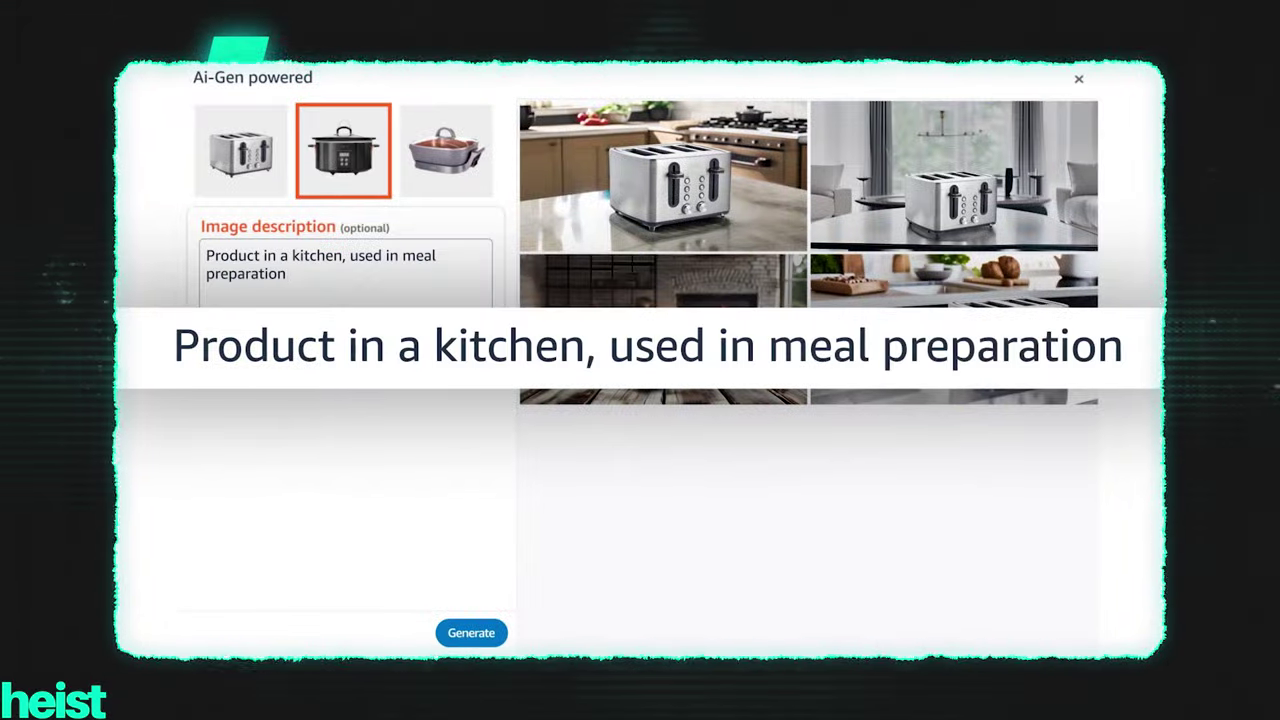
click(471, 632)
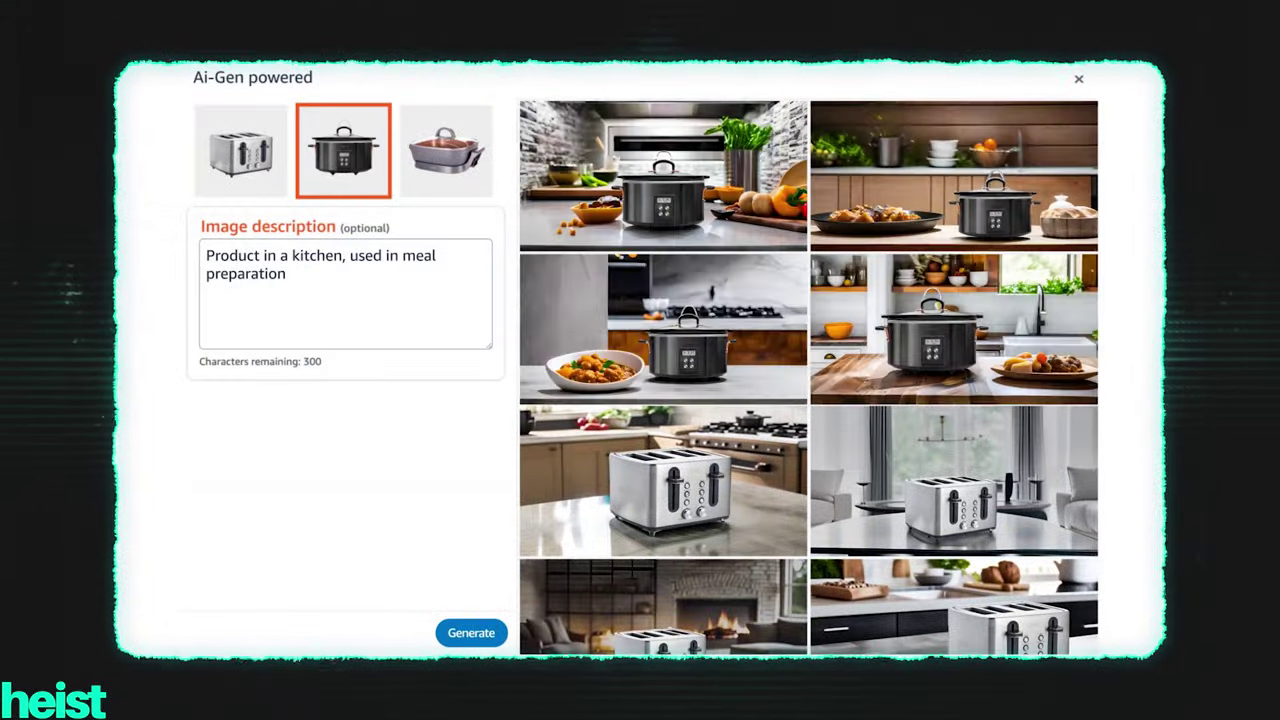
Step: Switch to the pan and apply the Pumpkin spice image theme
click(445, 150)
click(244, 454)
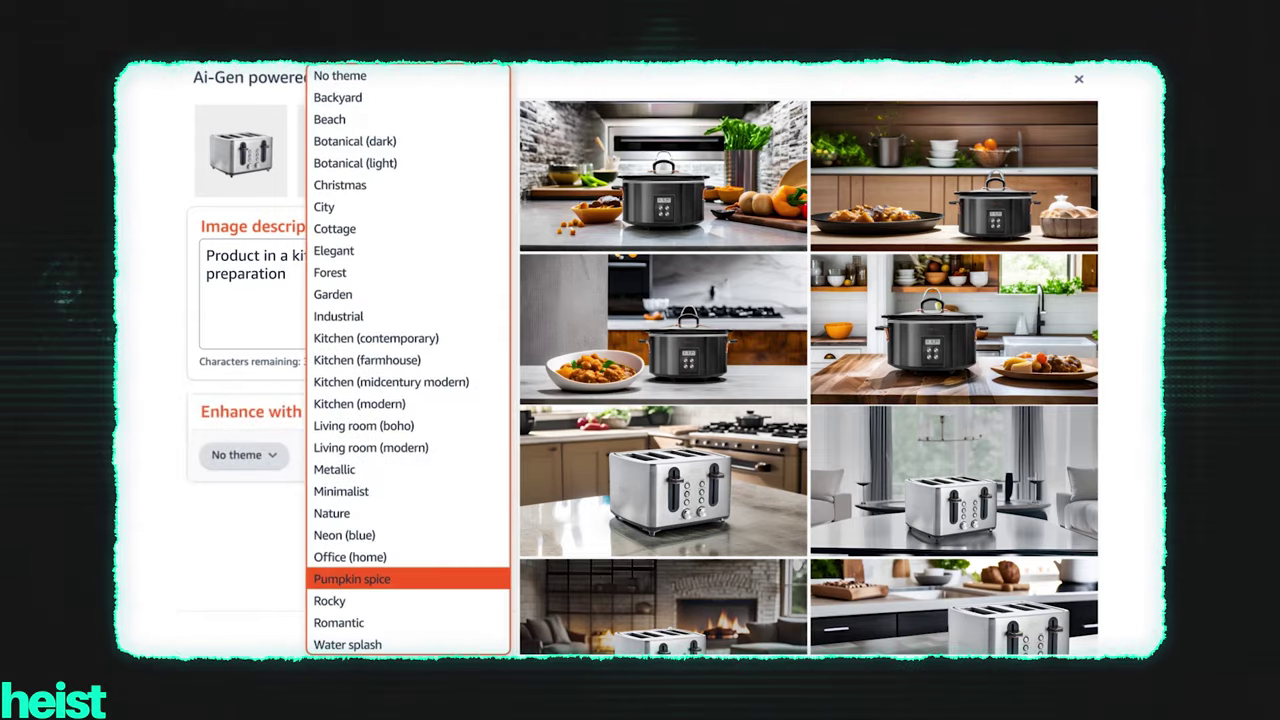
click(352, 578)
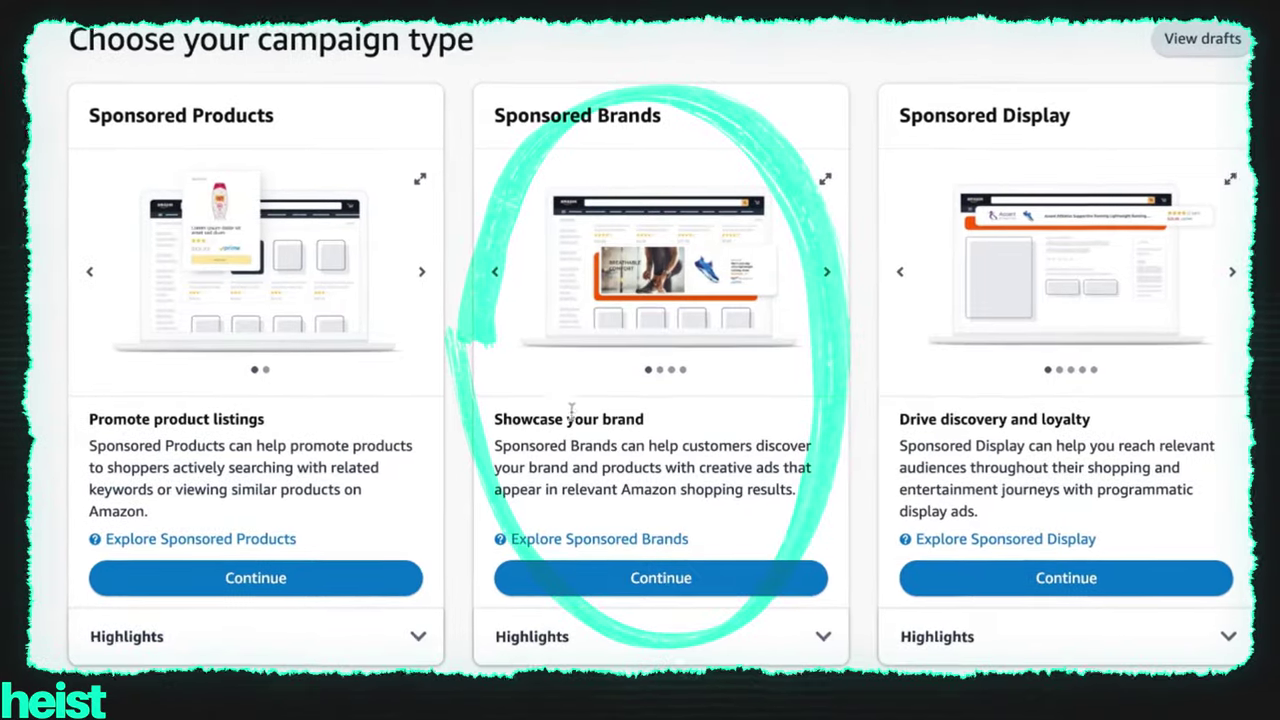
Step: Continue with Sponsored Brands, using the Product collection format and a new landing page
click(610, 578)
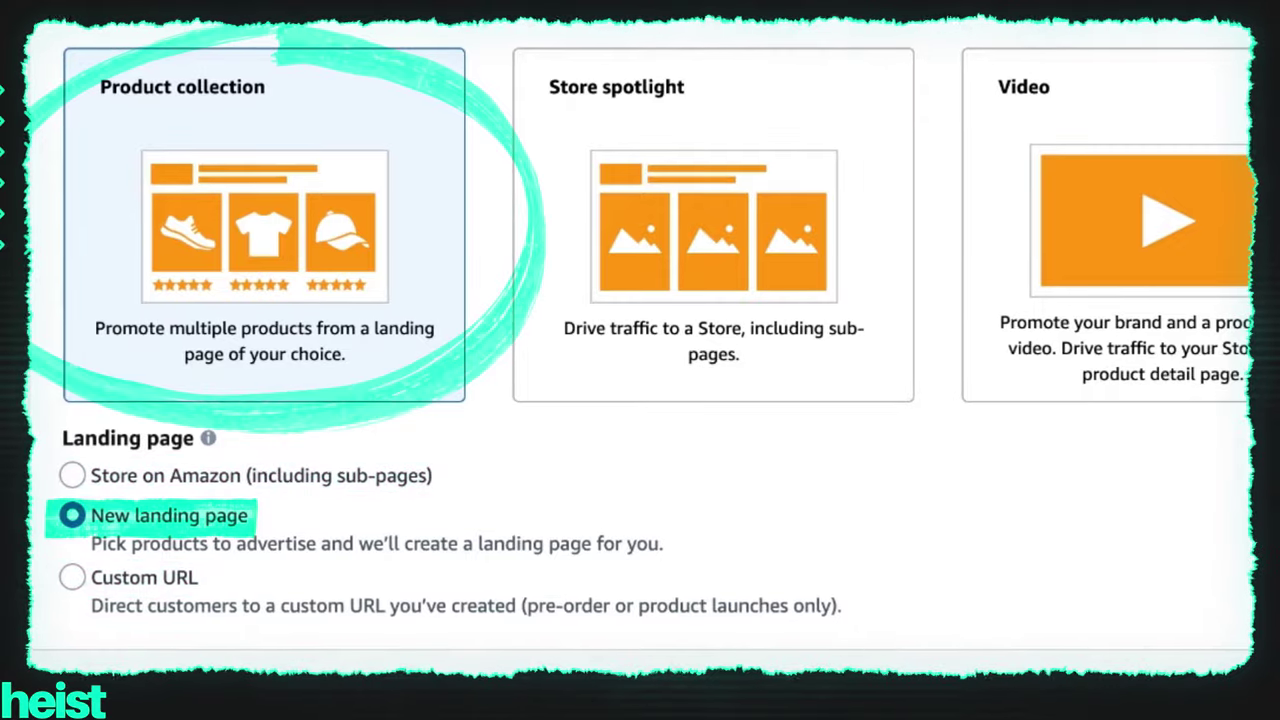
scroll(640, 360, down, 5)
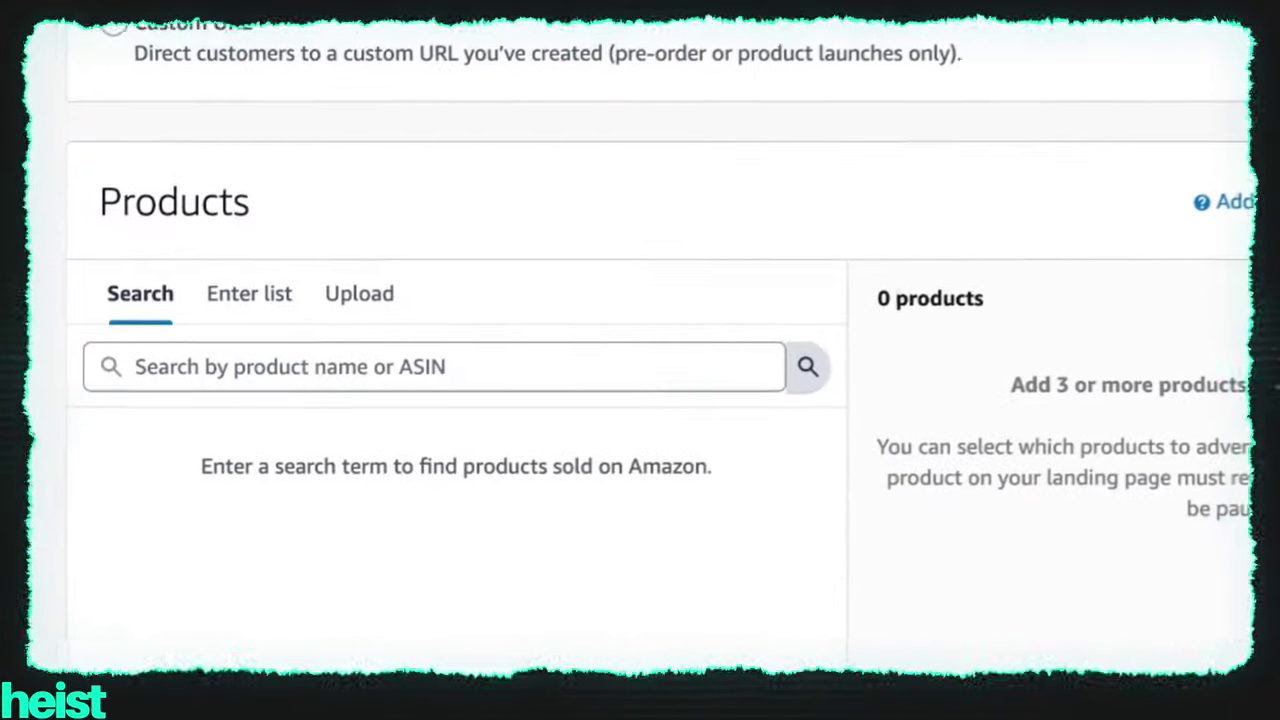
Step: Switch the Products section from search to the Enter list tab for ASINs
click(185, 362)
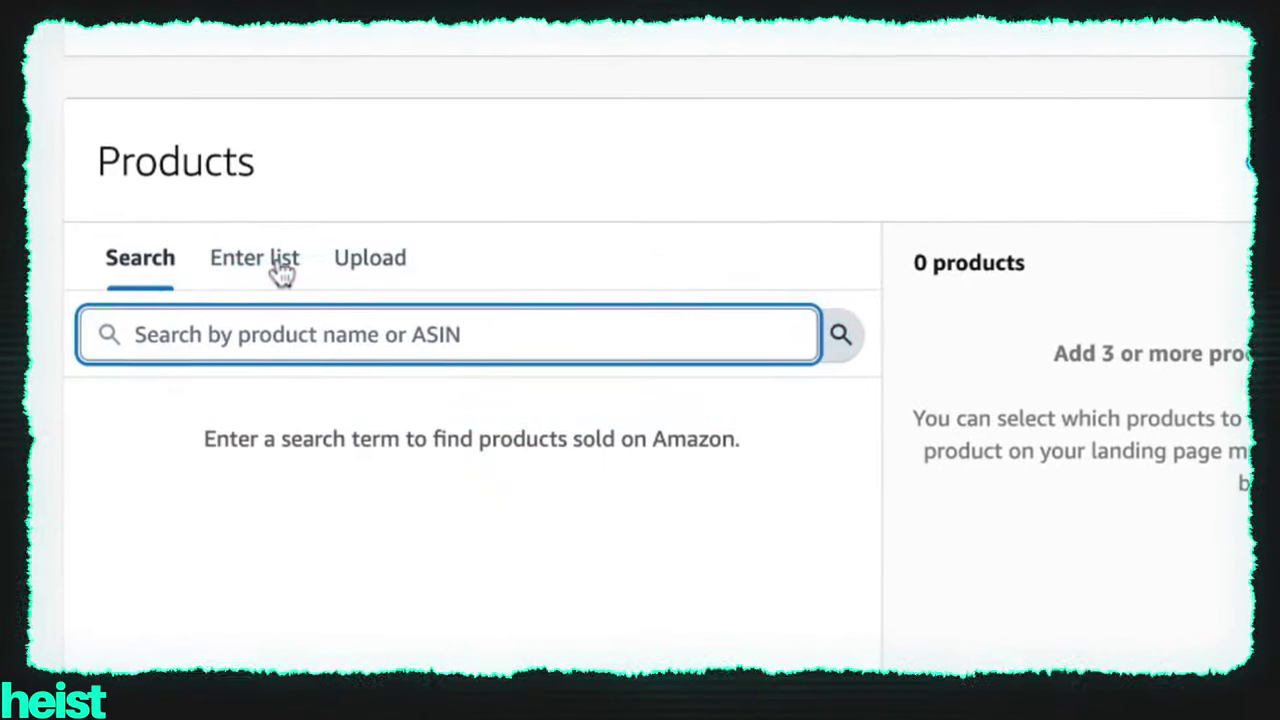
click(280, 272)
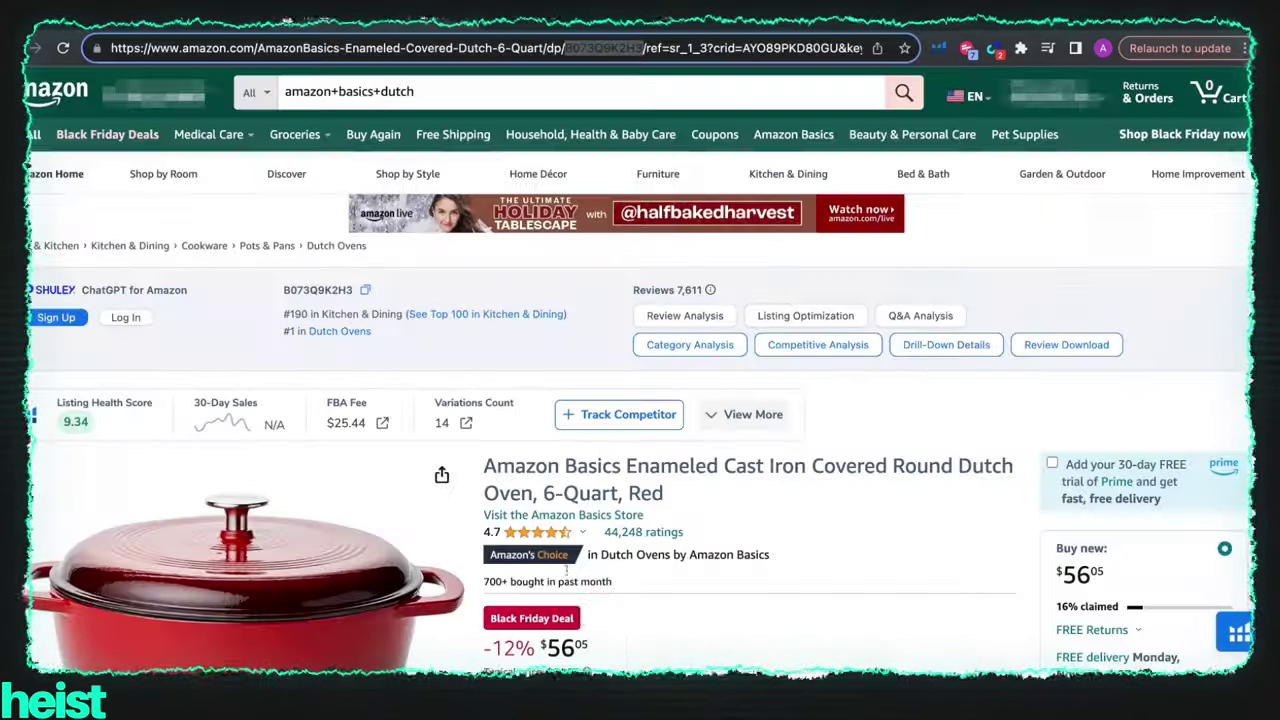
Step: Enter the red Dutch oven's ASIN in the list and add the products to the campaign
key(Return)
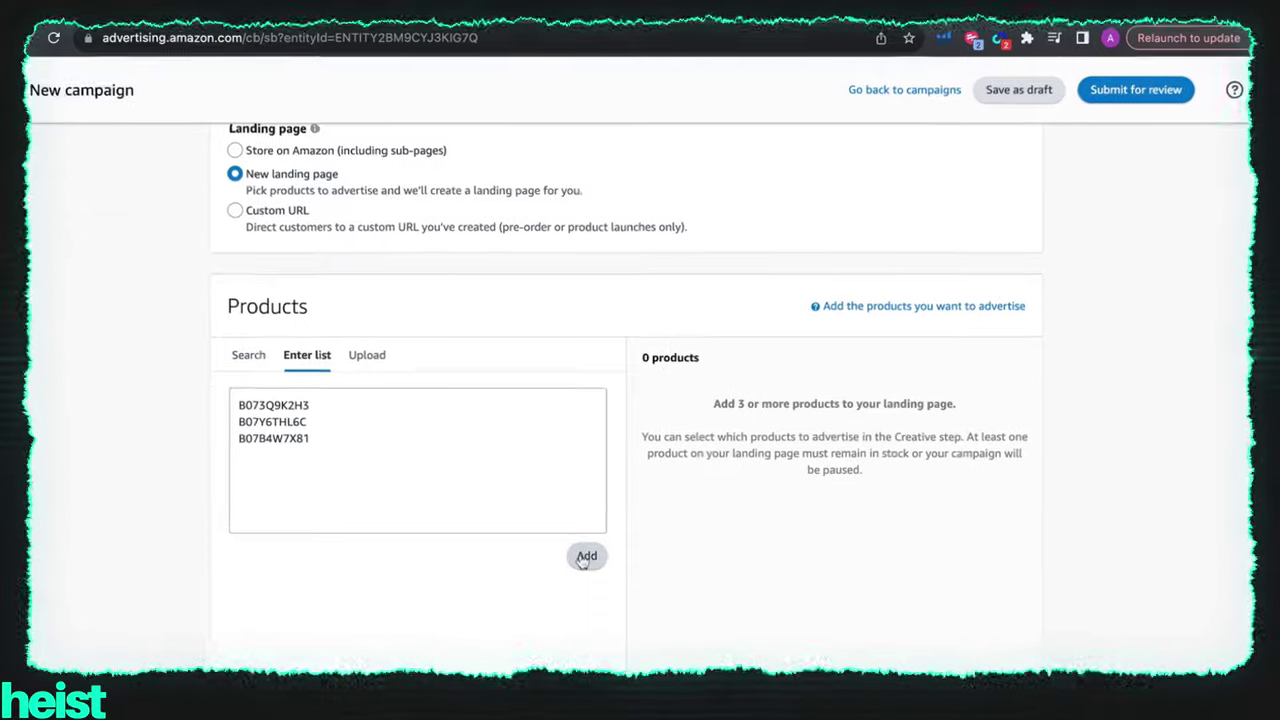
click(585, 557)
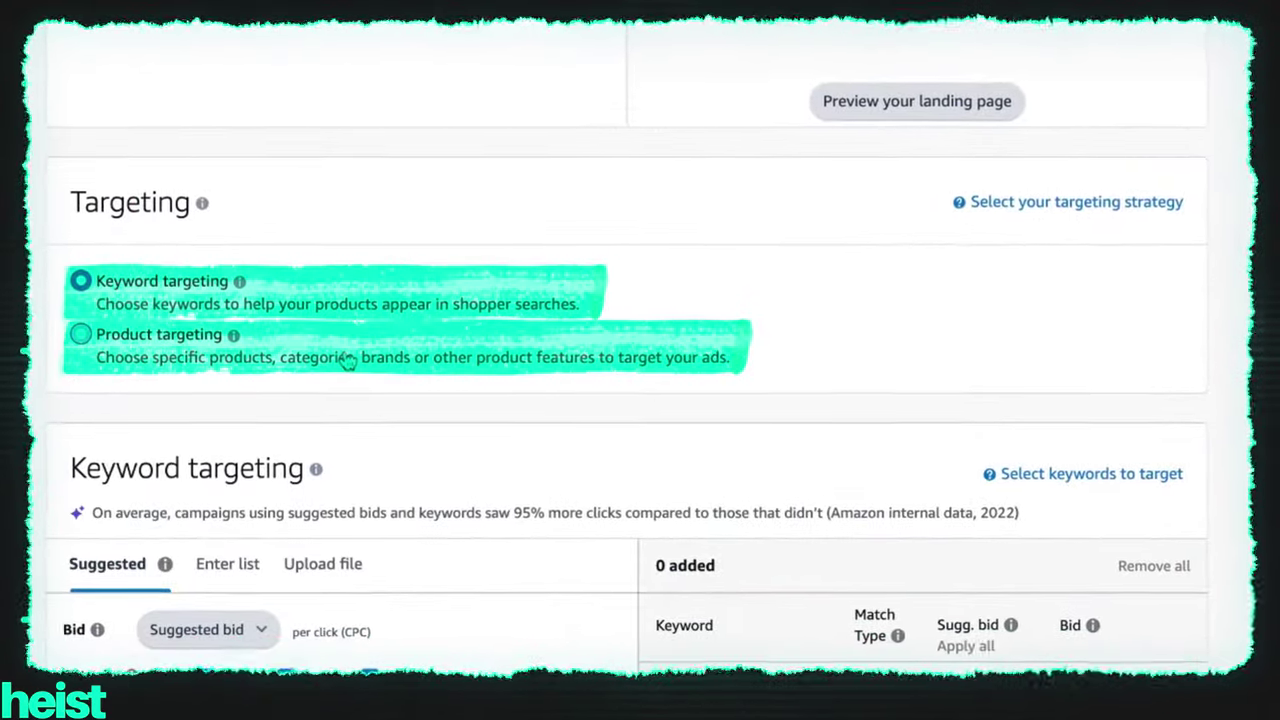
Step: Target the broad-match keyword 'dutch ovens' at $4.56
scroll(640, 400, down, 4)
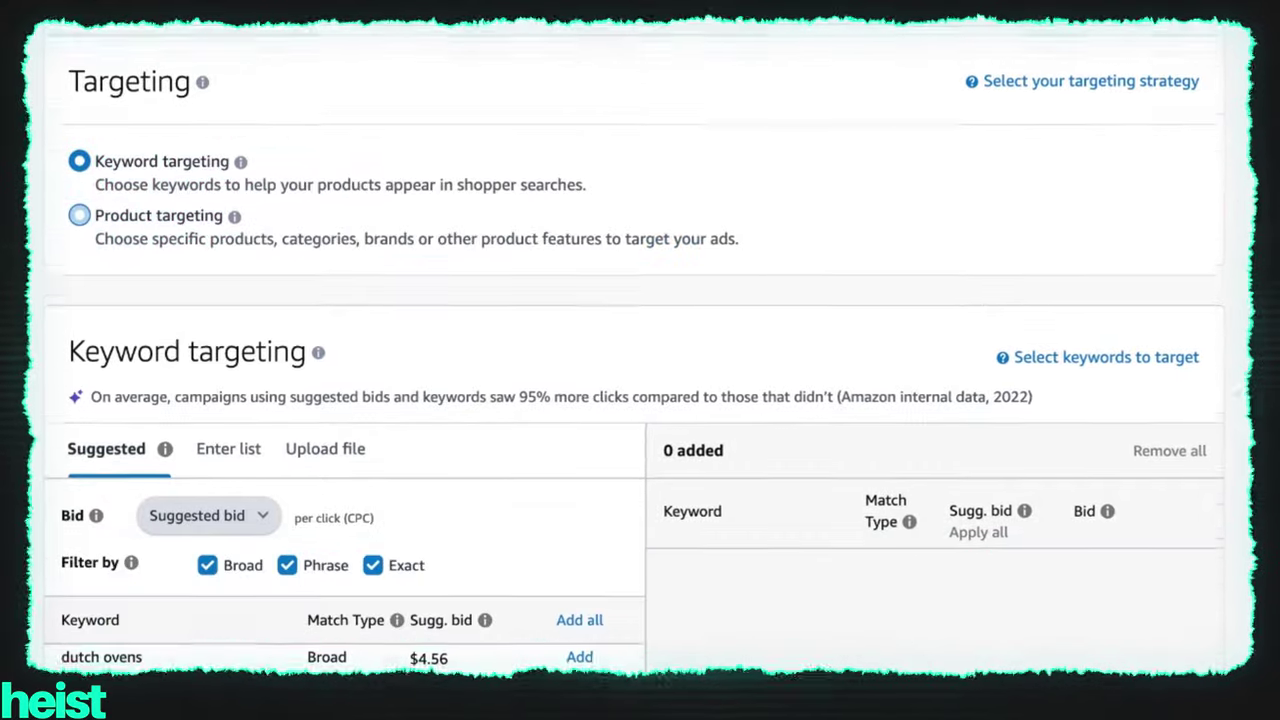
scroll(640, 400, down, 1)
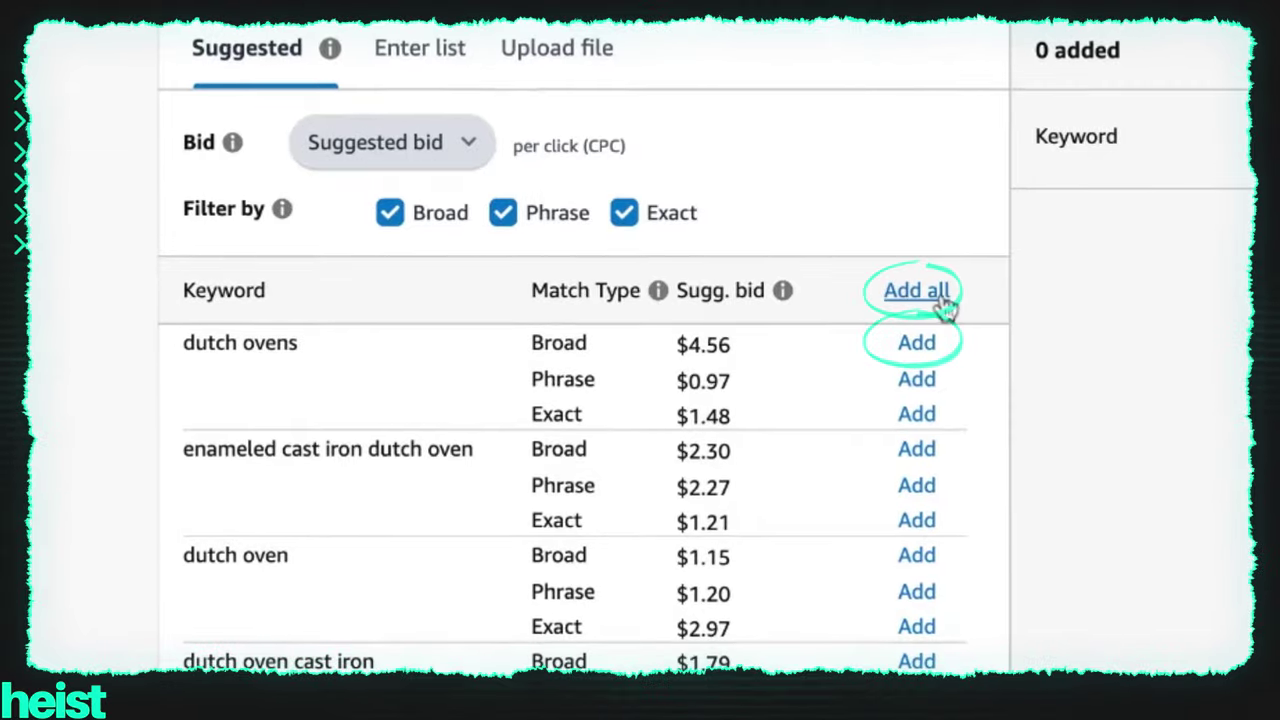
click(925, 344)
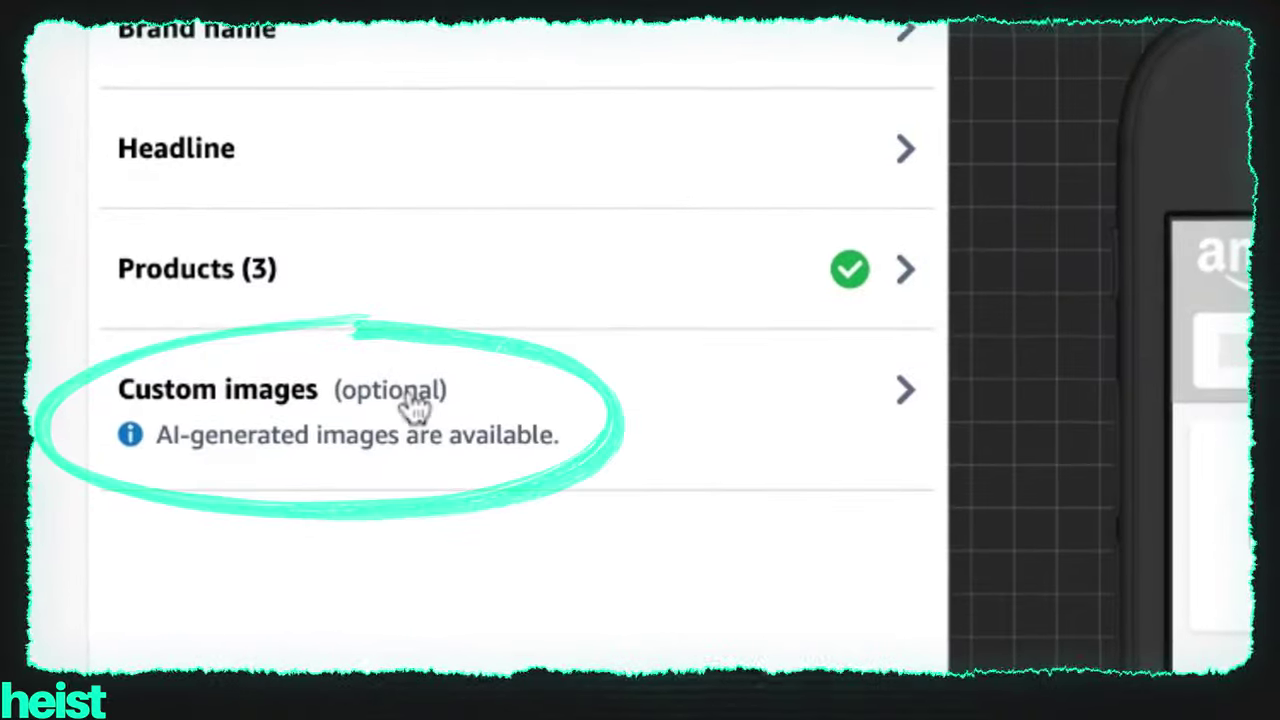
Step: Expand Custom images and pick 'Choose an AI-generated image' from the Add image options
click(415, 395)
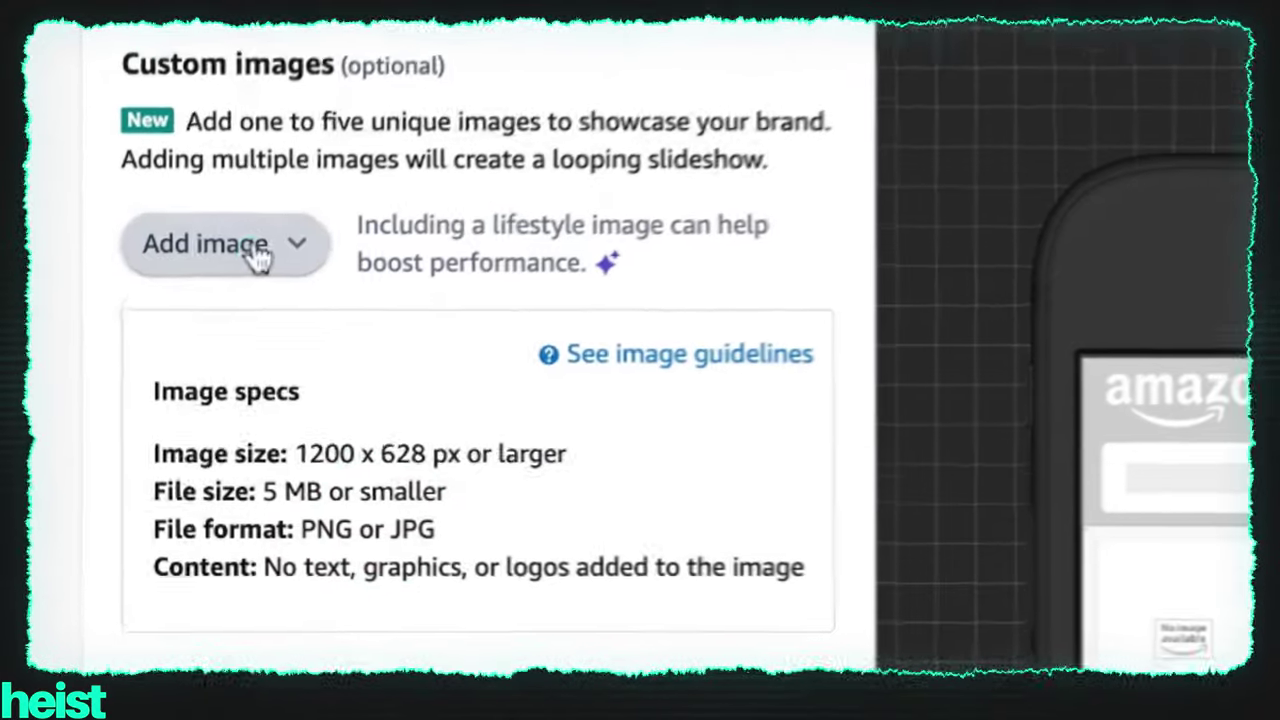
click(240, 262)
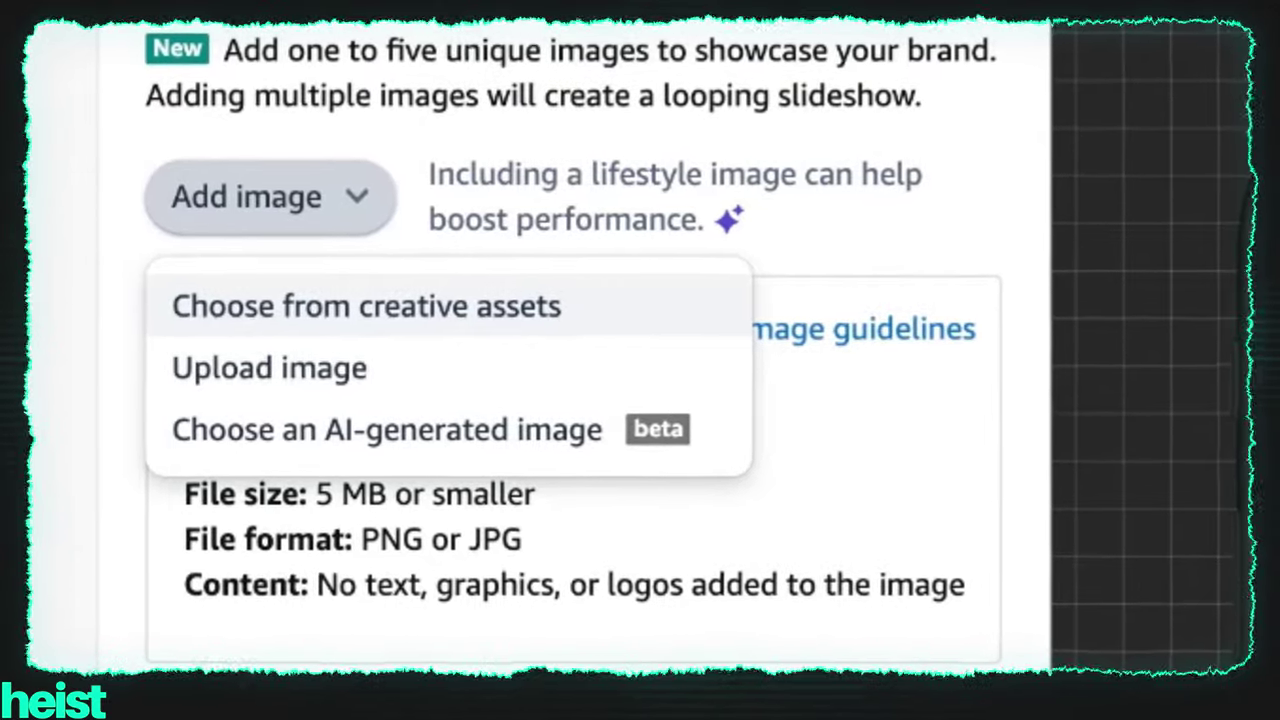
click(303, 431)
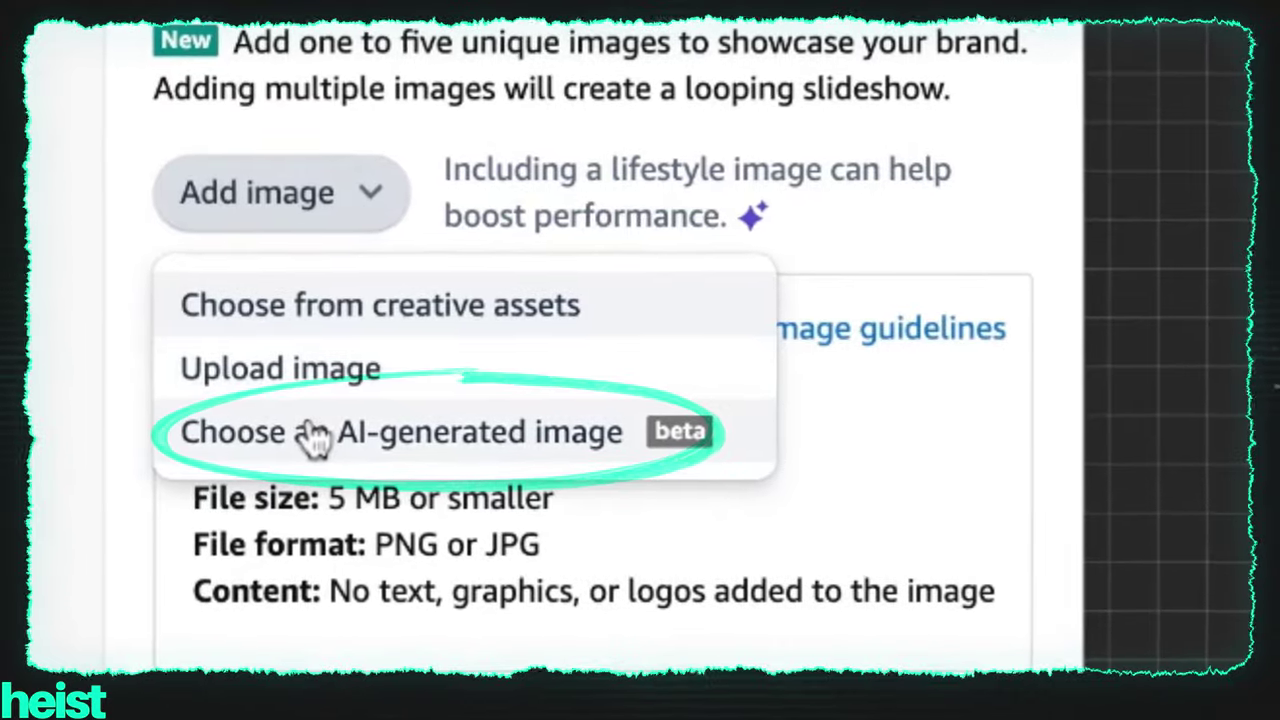
click(315, 435)
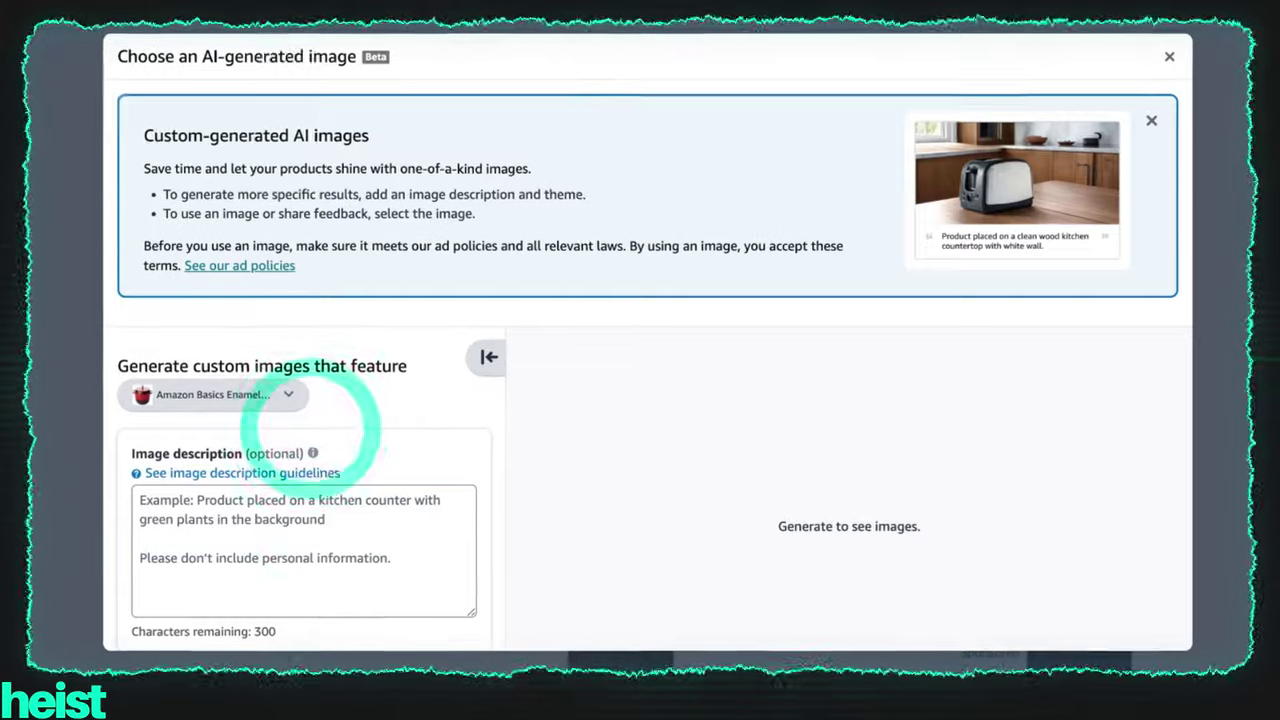
Step: Generate four default lifestyle images of the red Dutch oven and review them
scroll(329, 423, down, 2)
click(417, 624)
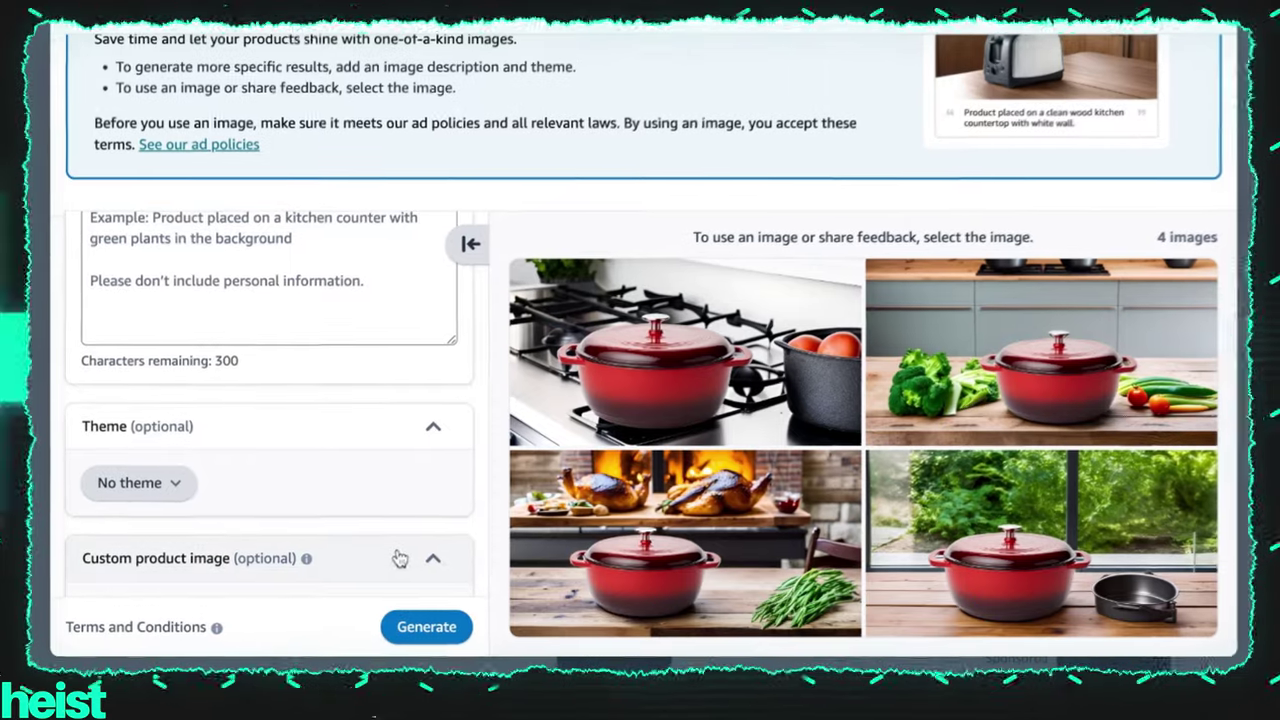
scroll(394, 557, down, 1)
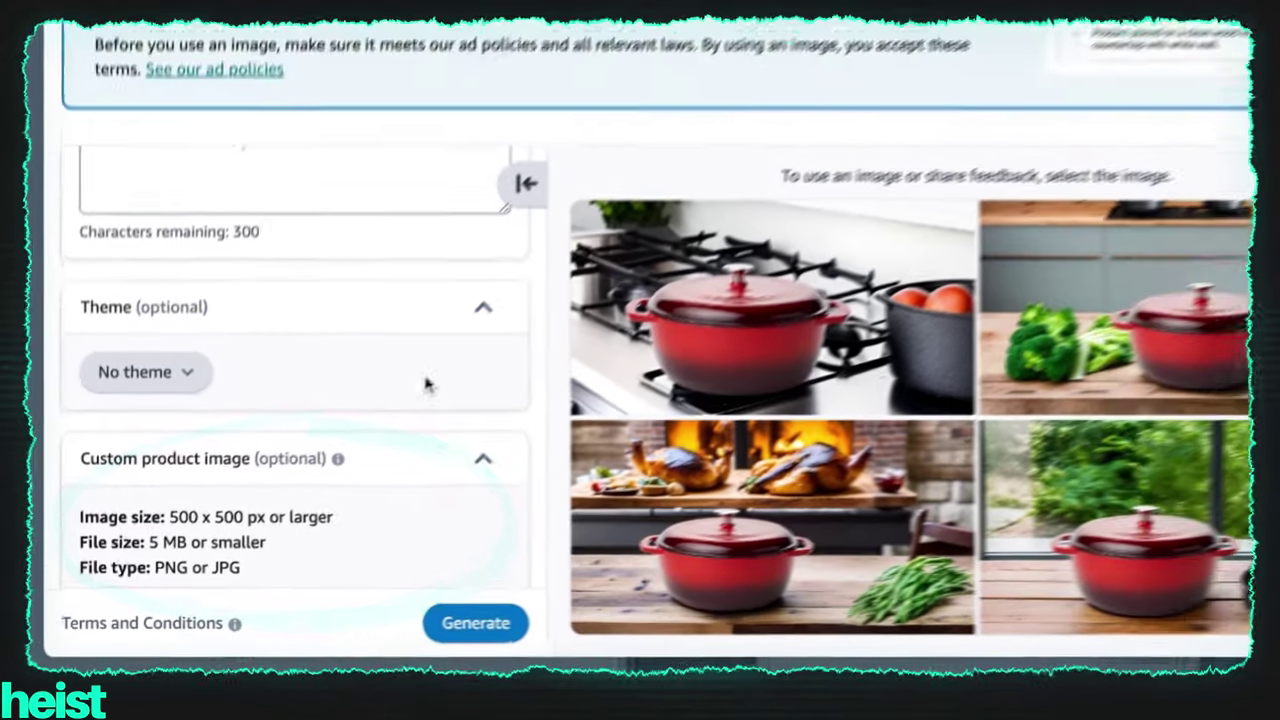
scroll(420, 400, up, 3)
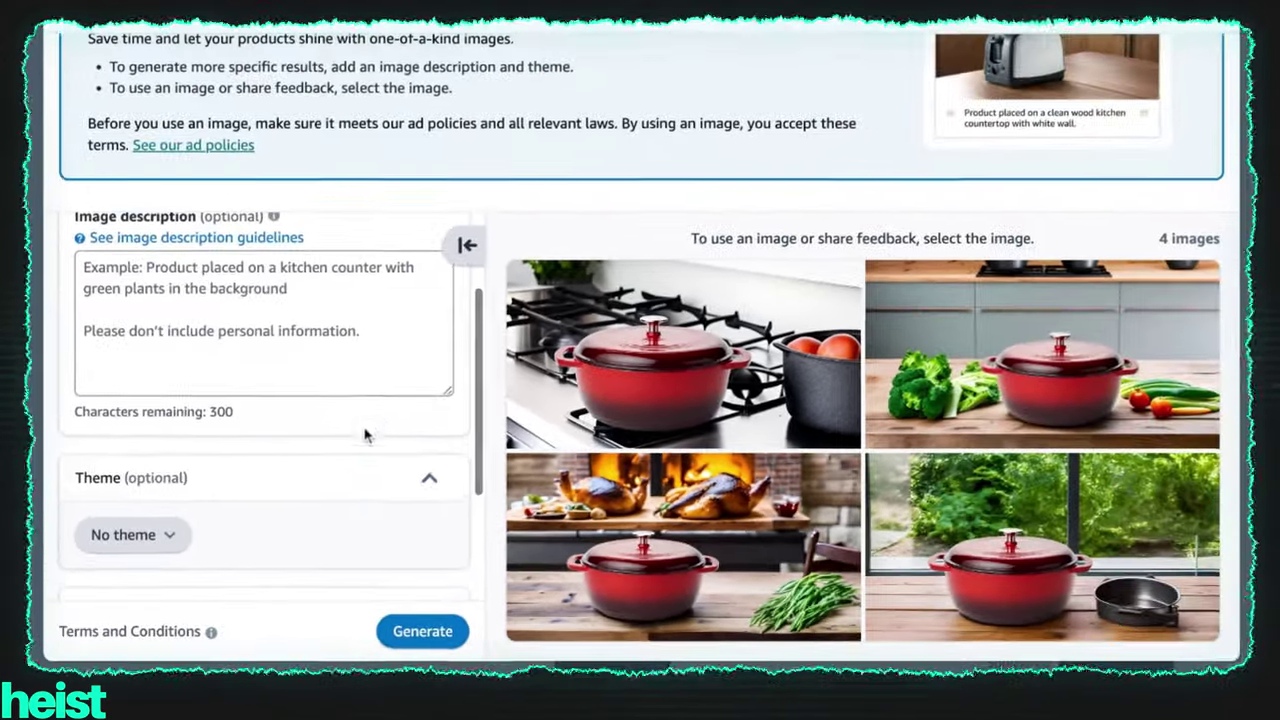
Step: Generate more red Dutch oven images with the Kitchen (contemporary) theme
scroll(323, 491, down, 1)
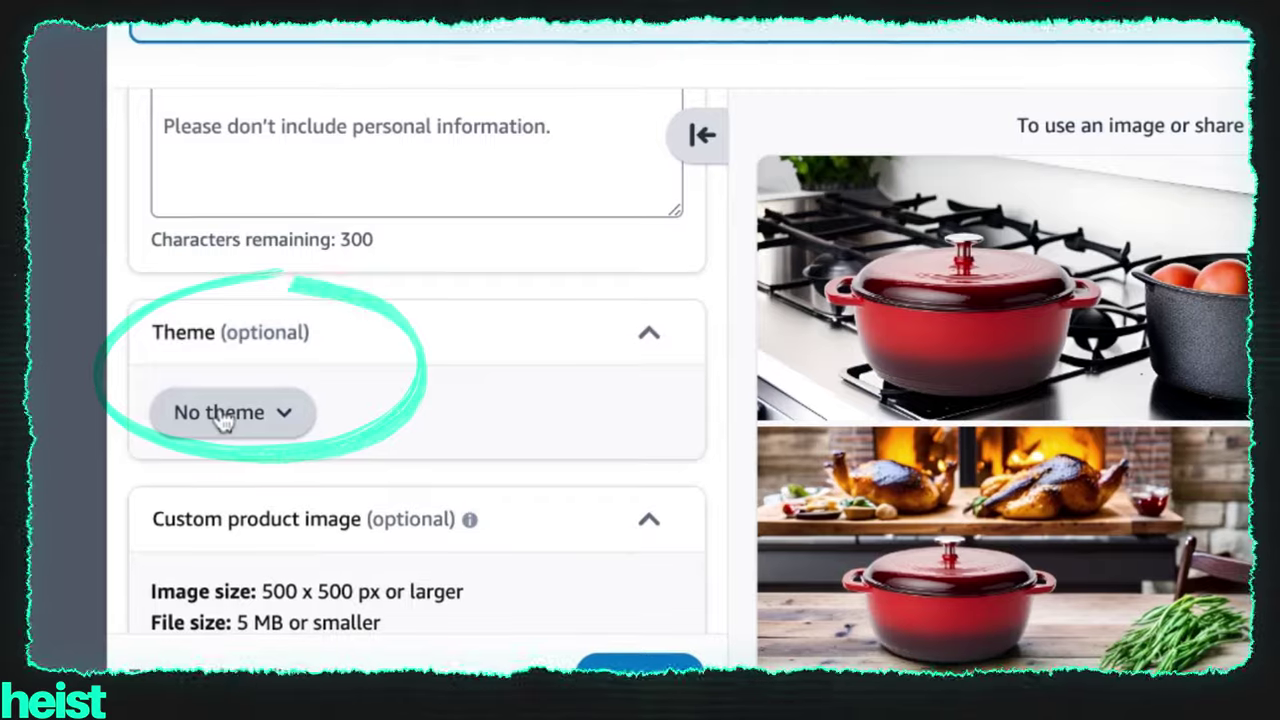
click(218, 420)
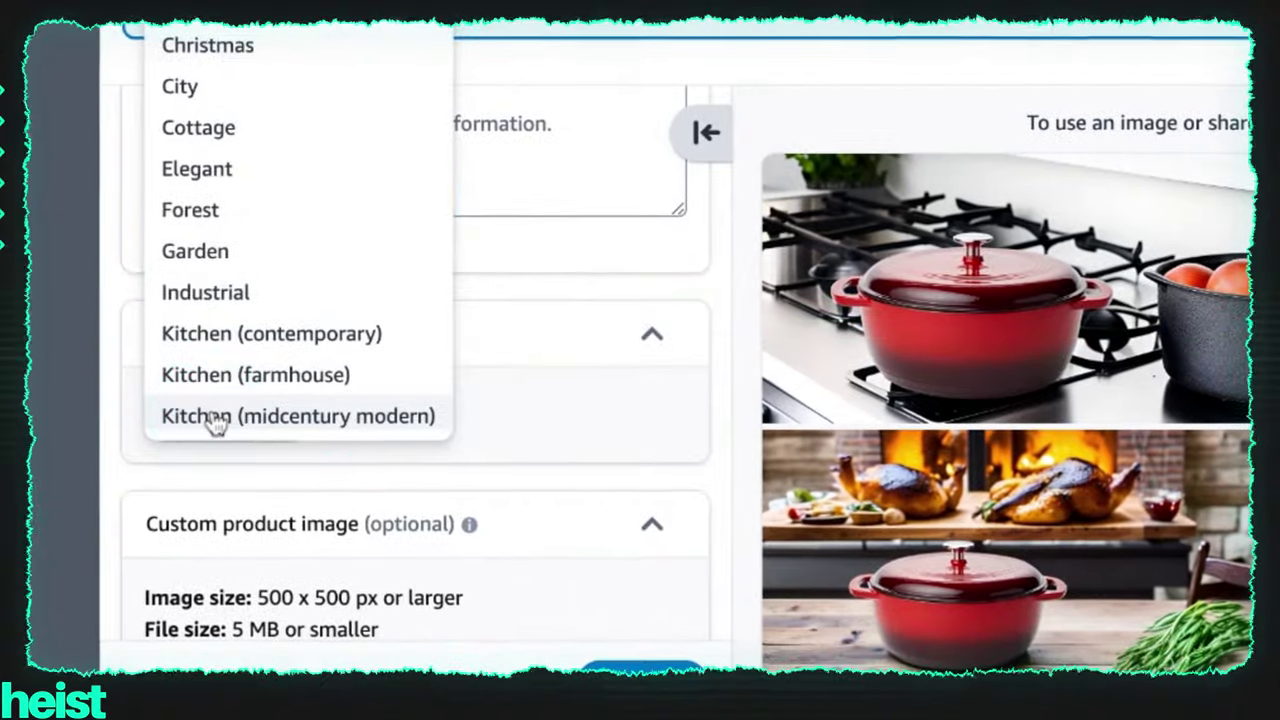
scroll(295, 230, down, 1)
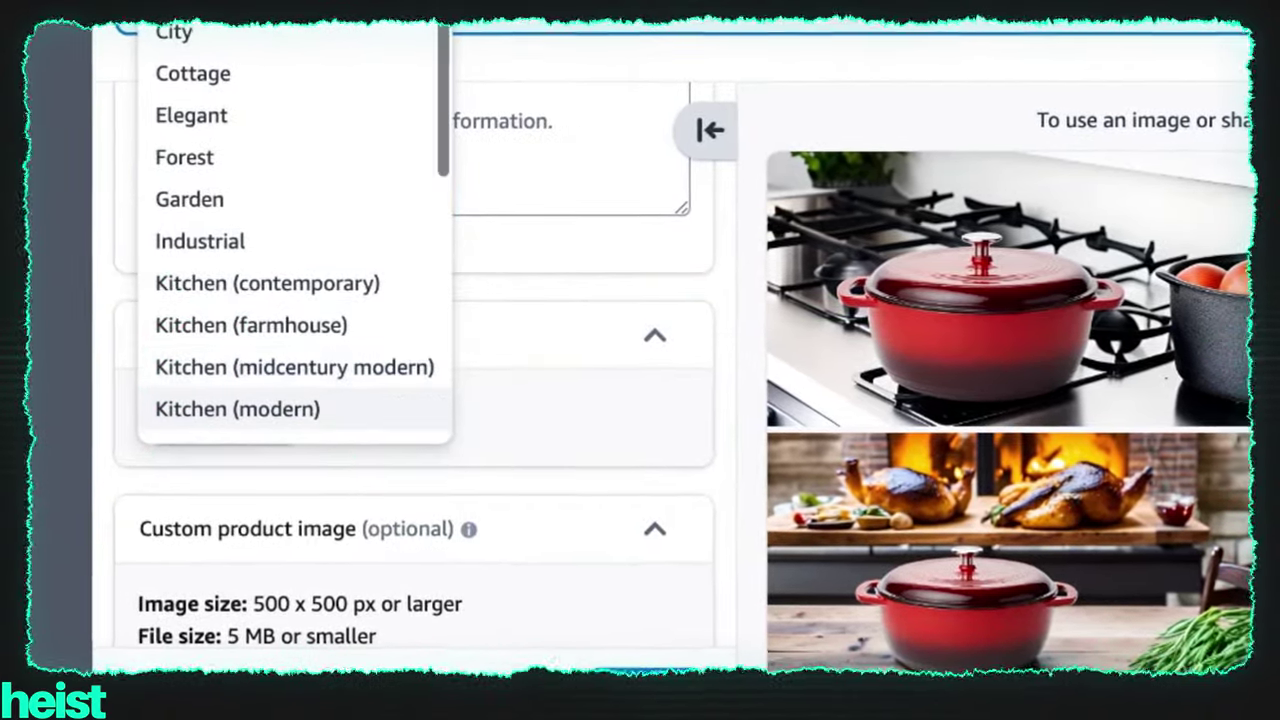
click(310, 290)
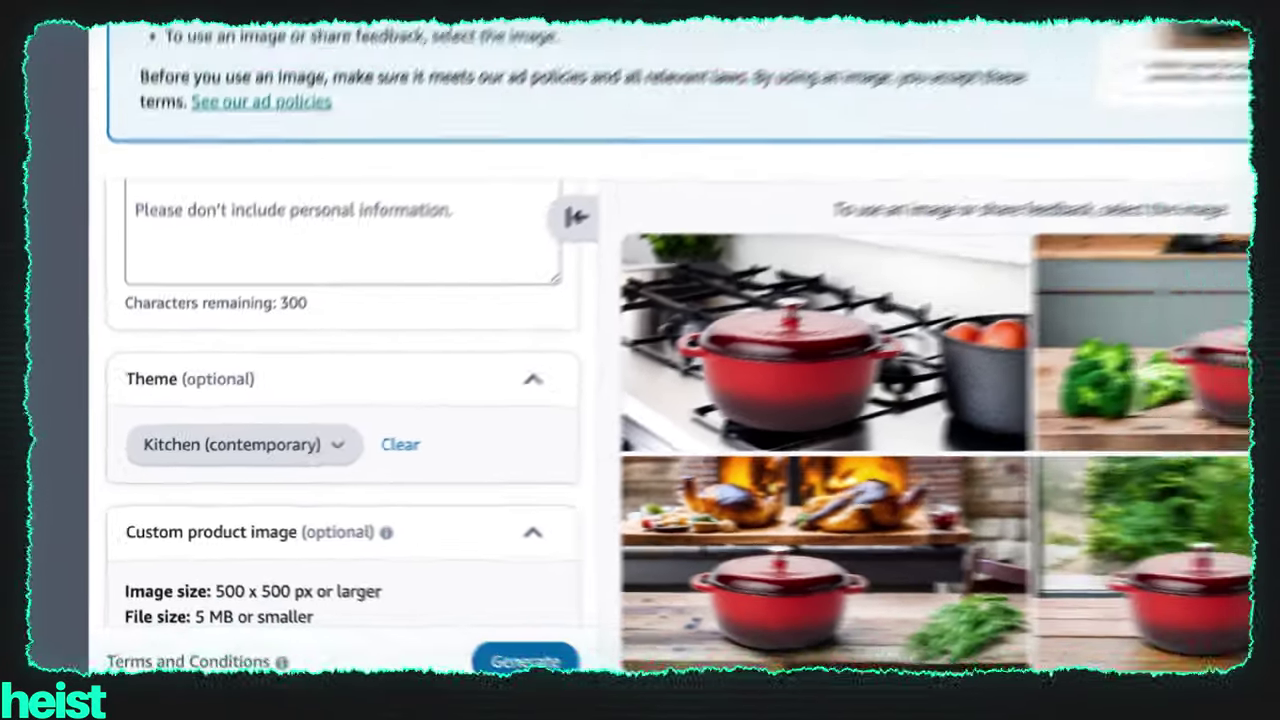
click(641, 707)
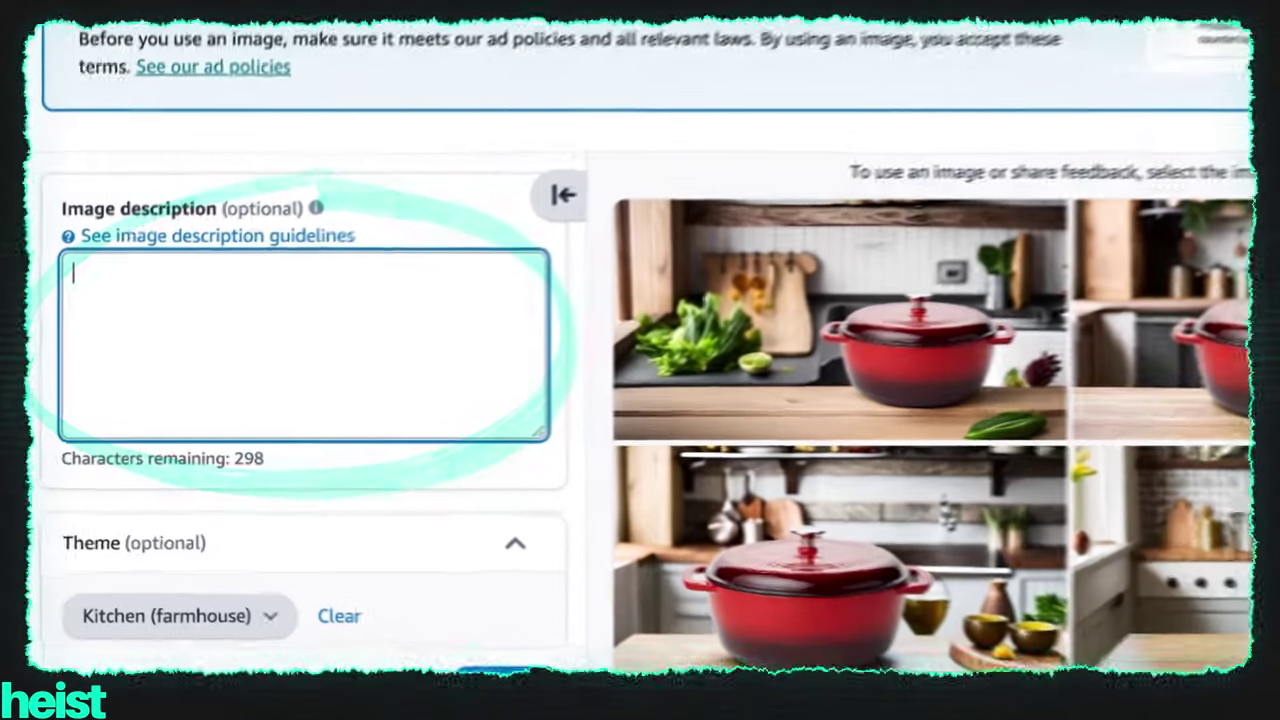
Step: Generate Dutch oven images described as 'add christmas holiday decorations' and browse the results
text(add christmas holiday d)
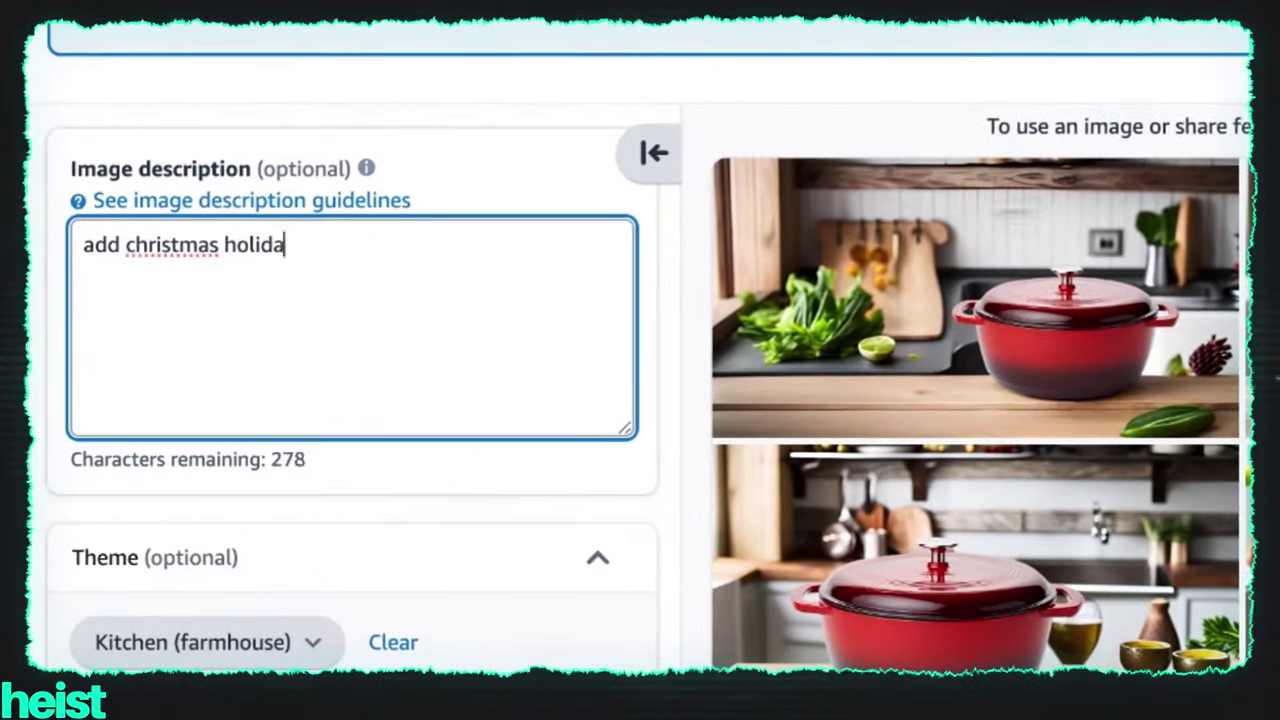
text(ecorations)
click(506, 650)
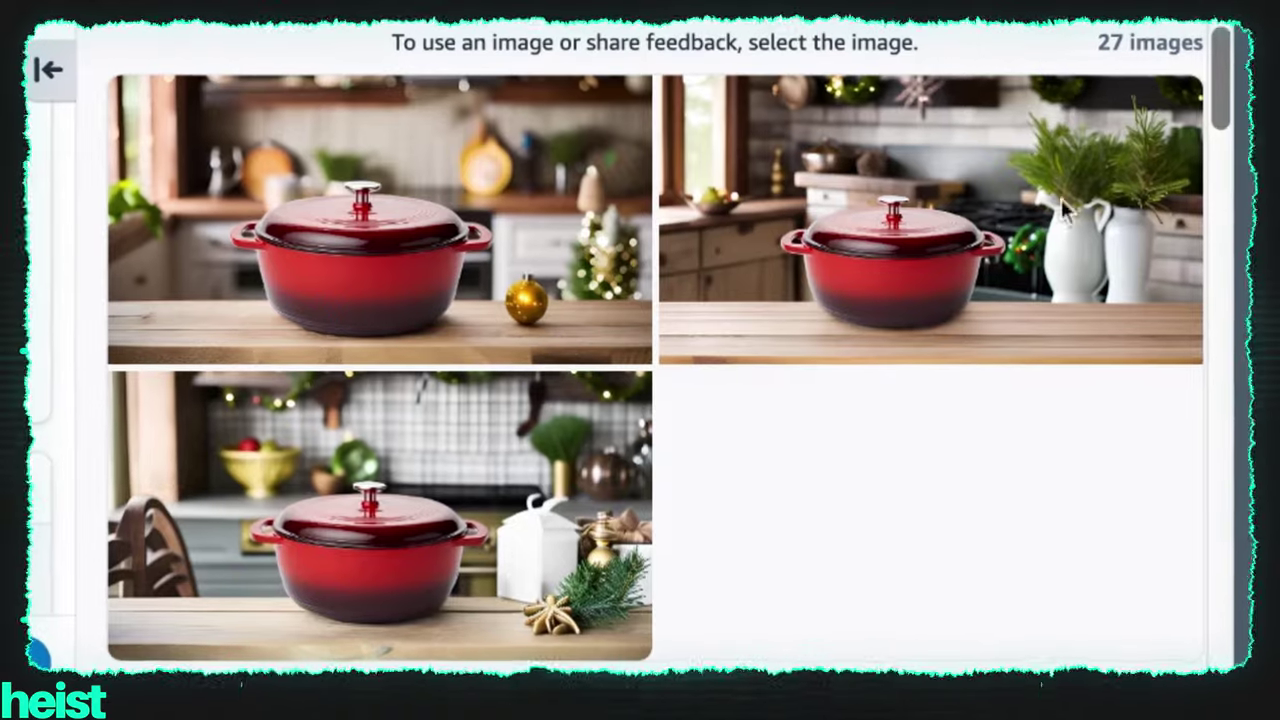
scroll(568, 559, down, 1)
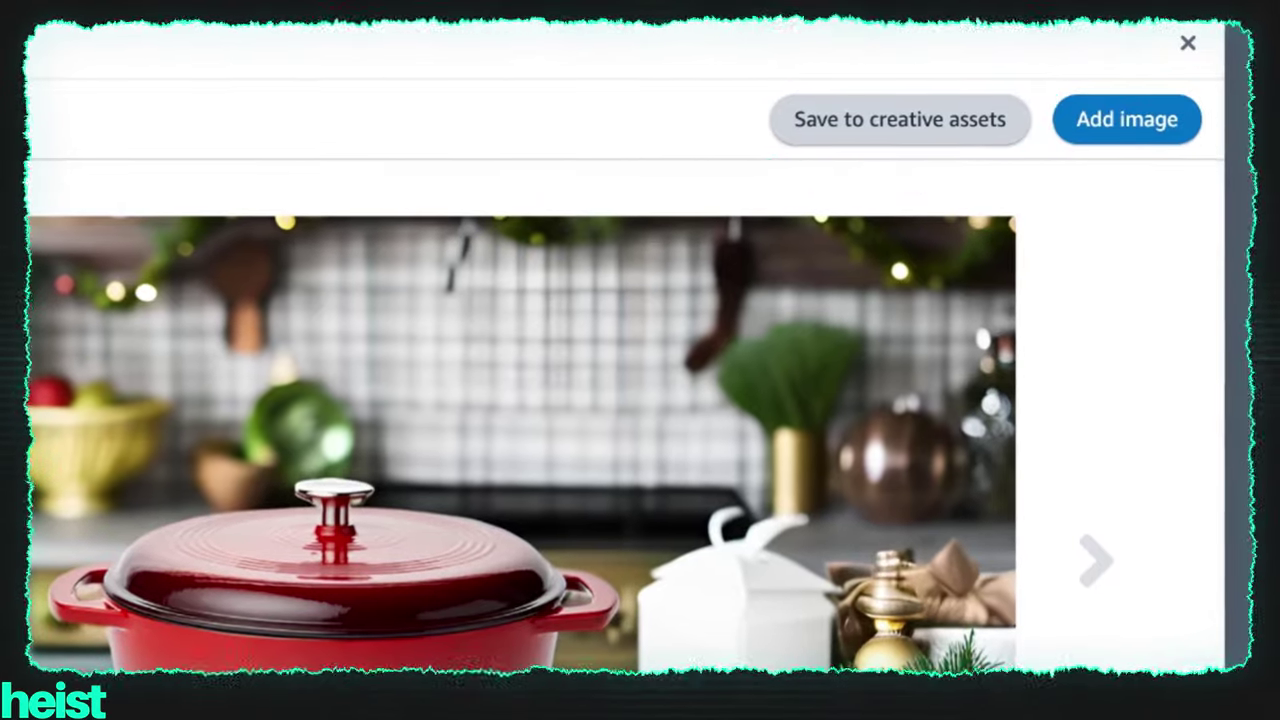
Step: Add the Christmas kitchen image as the first custom image and expand Add another image
click(1150, 148)
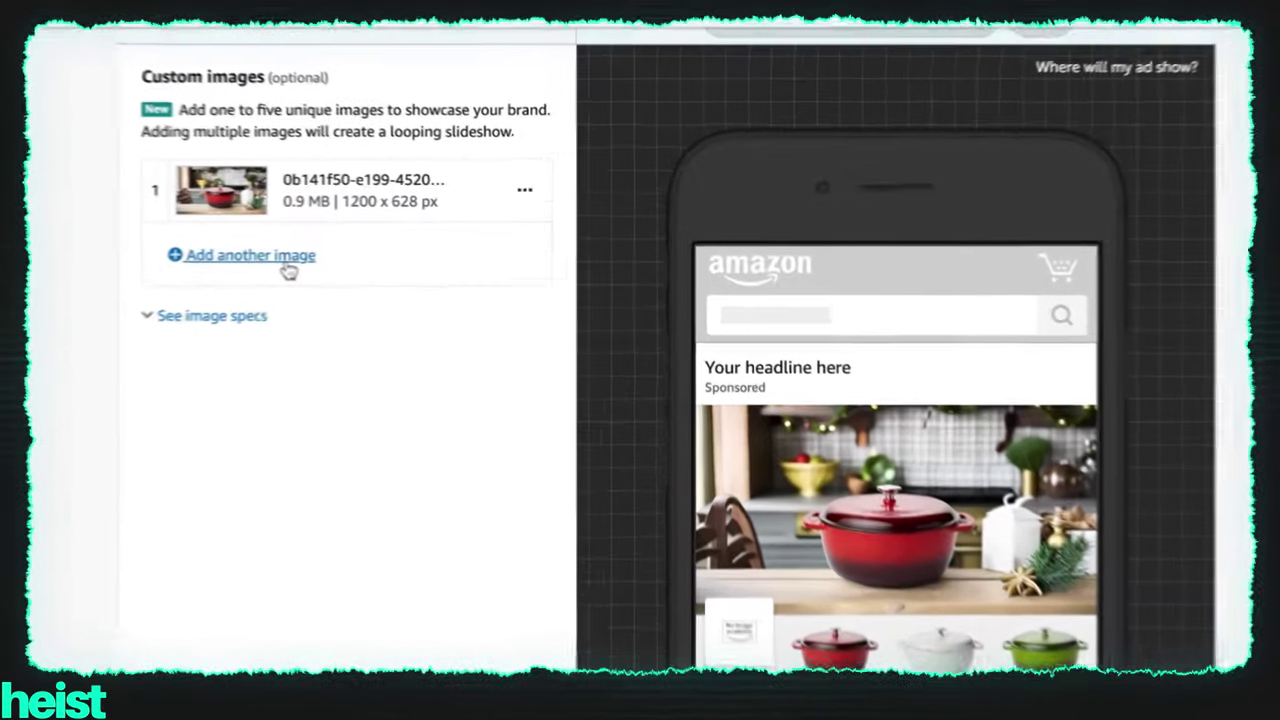
click(345, 253)
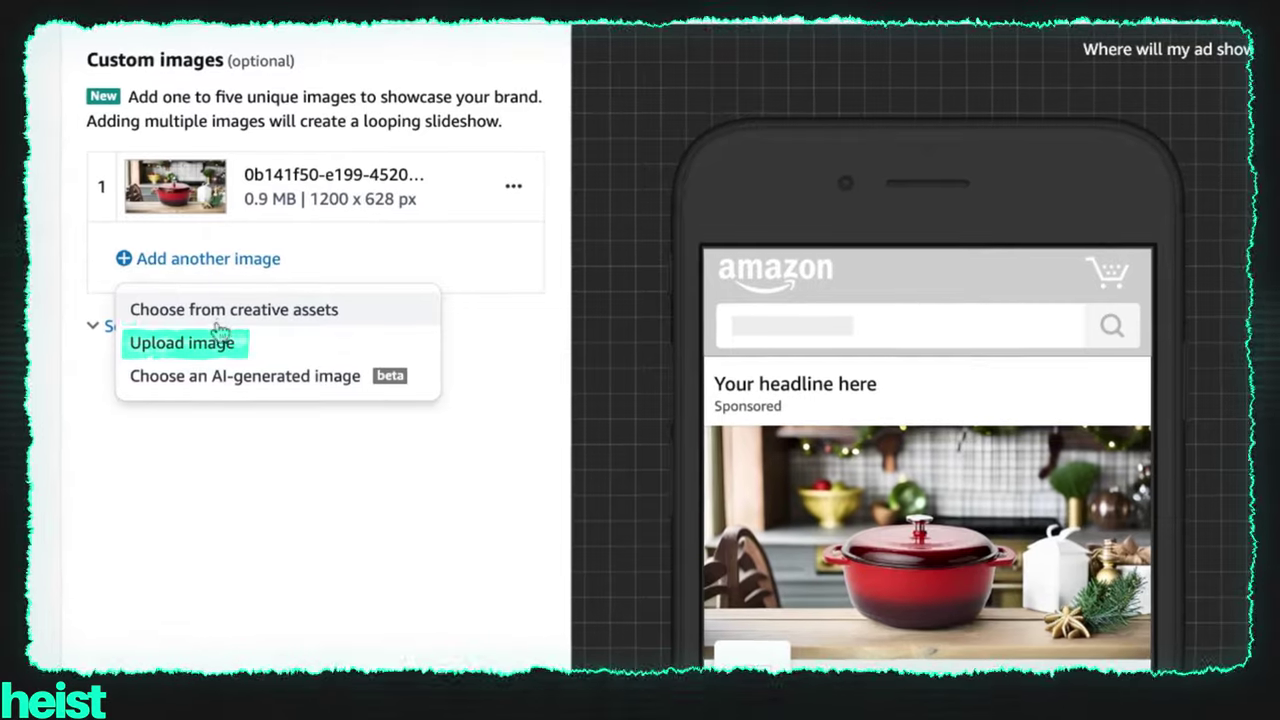